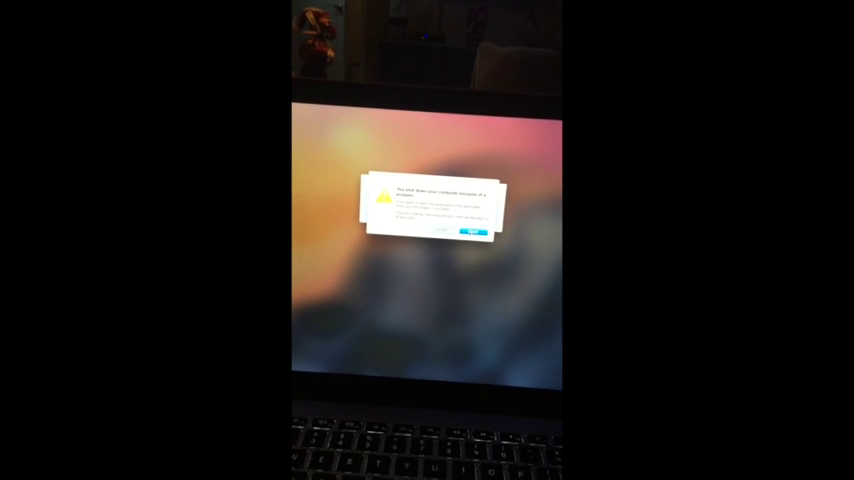
Step: Dismiss the restart crash alert to continue into macOS
click(474, 236)
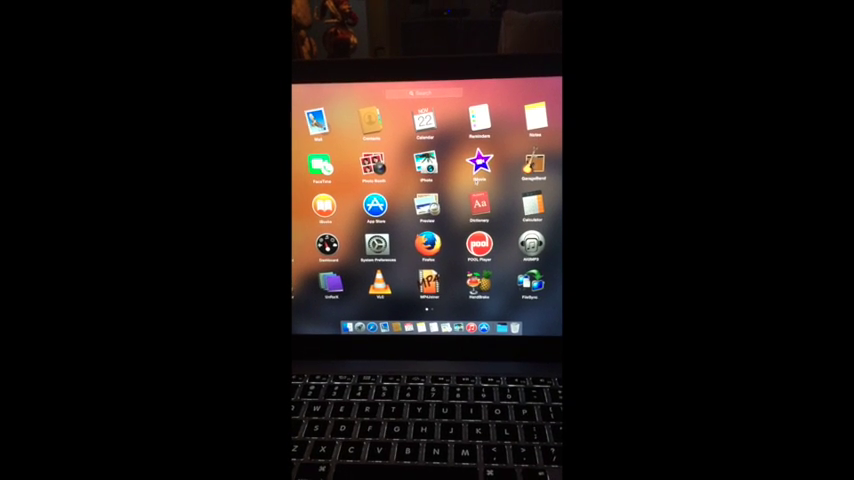
Step: Close Launchpad's app grid with Escape to return to the desktop
key(Escape)
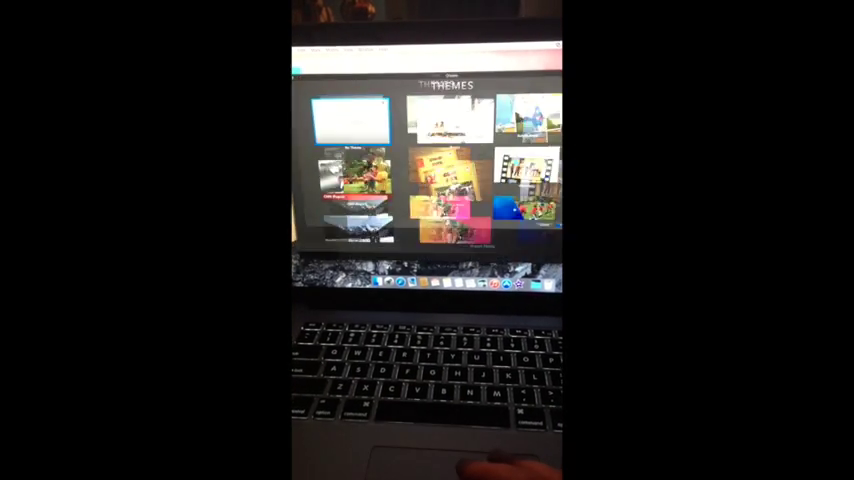
Step: Create the No Theme movie 'My Movie' and append the selected clip with E
key(Return)
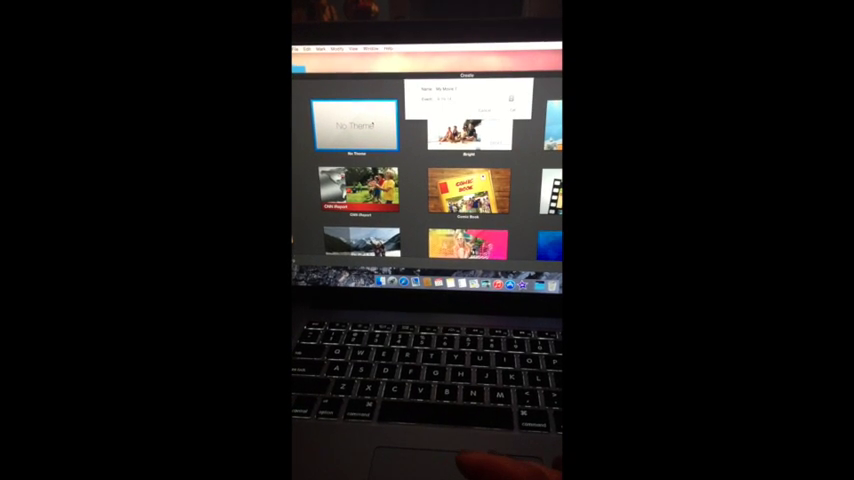
key(Return)
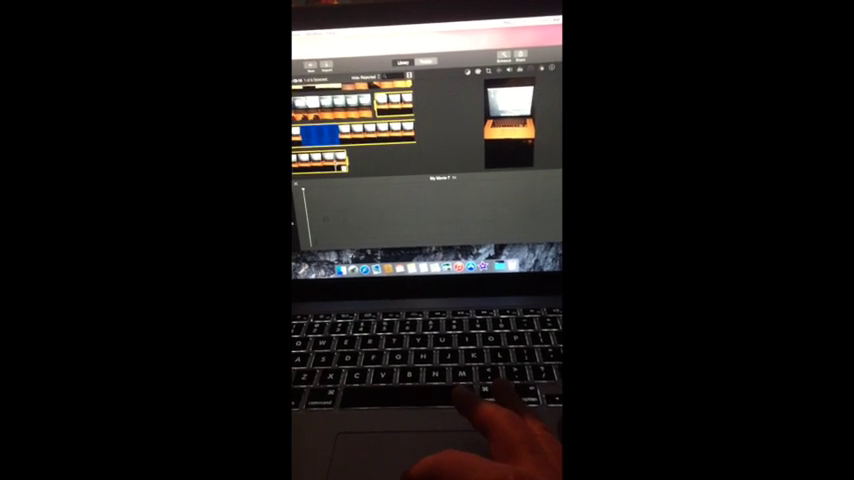
key(e)
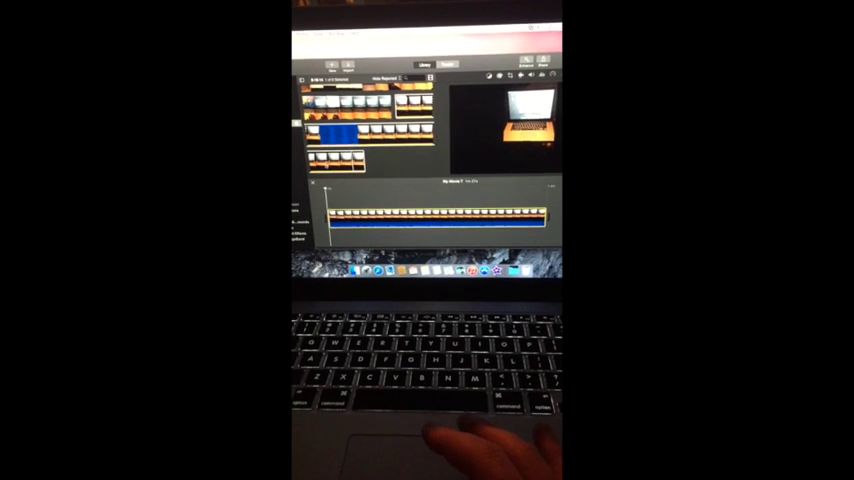
scroll(370, 130, up, 3)
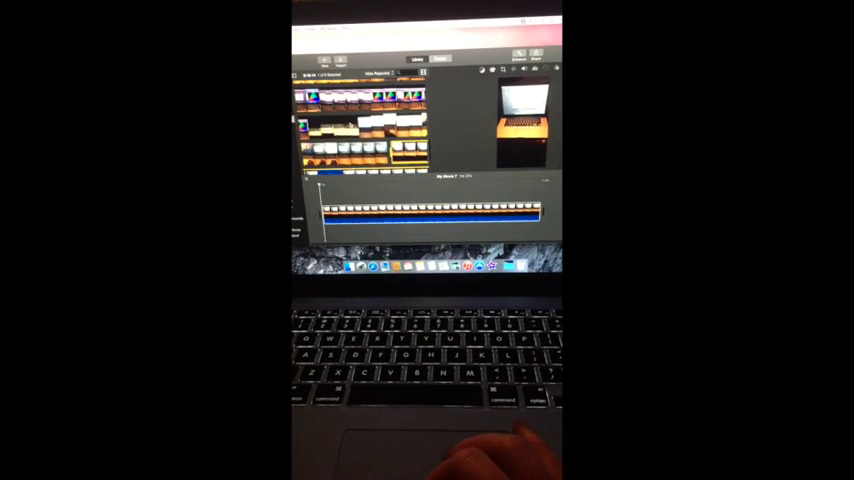
scroll(370, 130, up, 3)
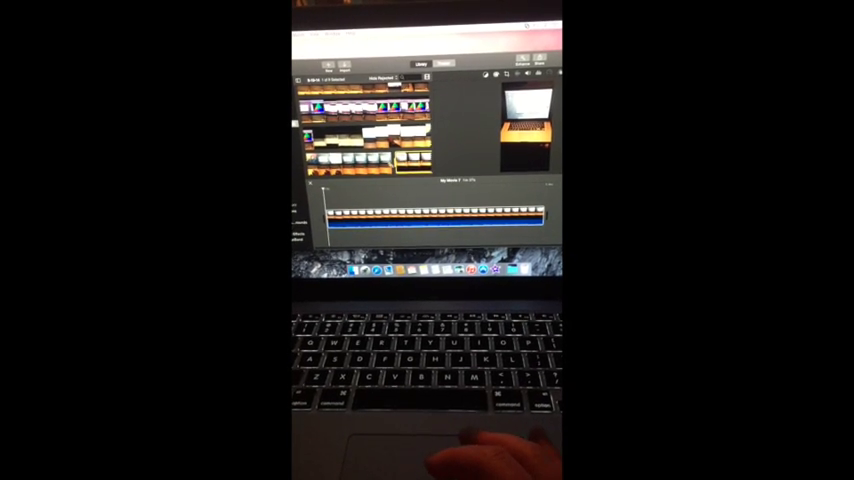